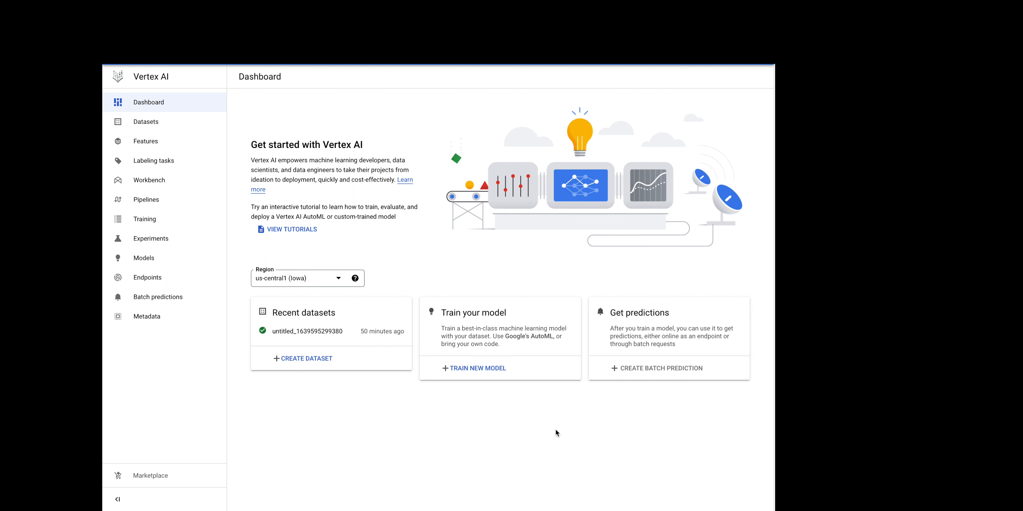
Step: Examine the rows of the bank-marketing.csv data shown in the terminal window
key(super+Tab)
key(super+Tab)
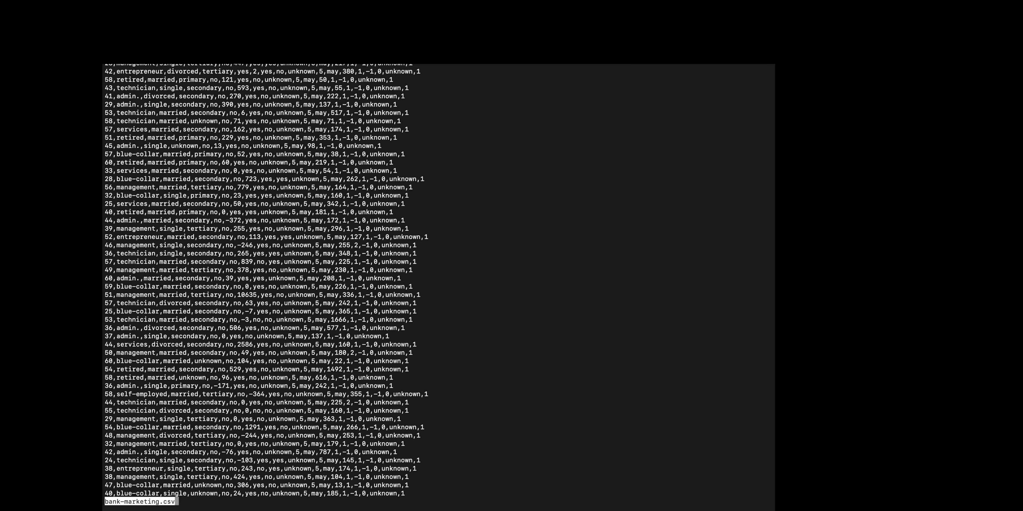
scroll(415, 73, up, 3)
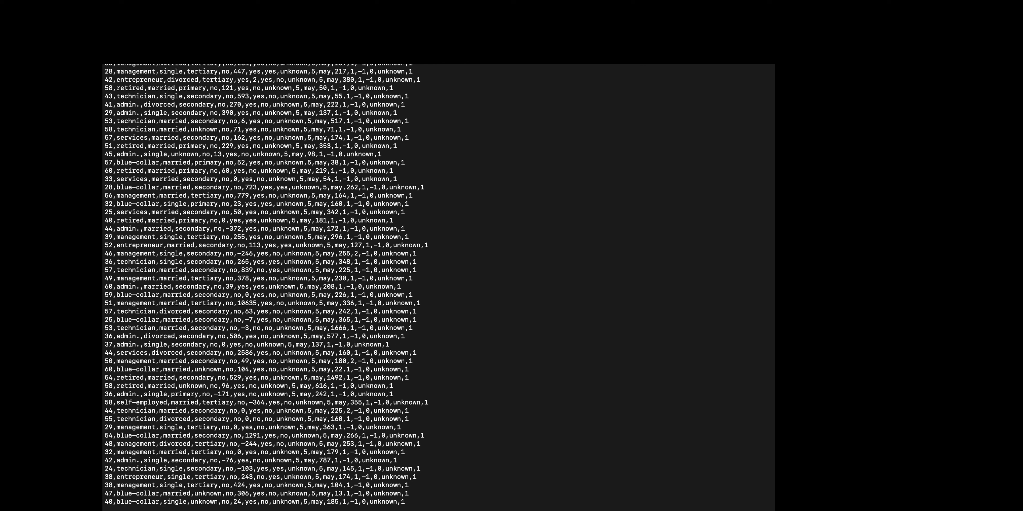
drag(409, 72, 415, 79)
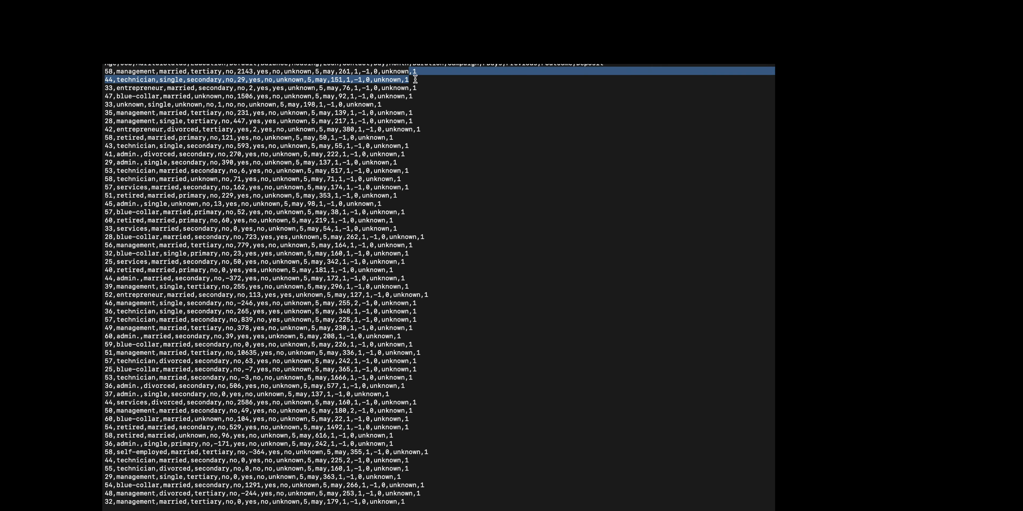
scroll(415, 79, down, 3)
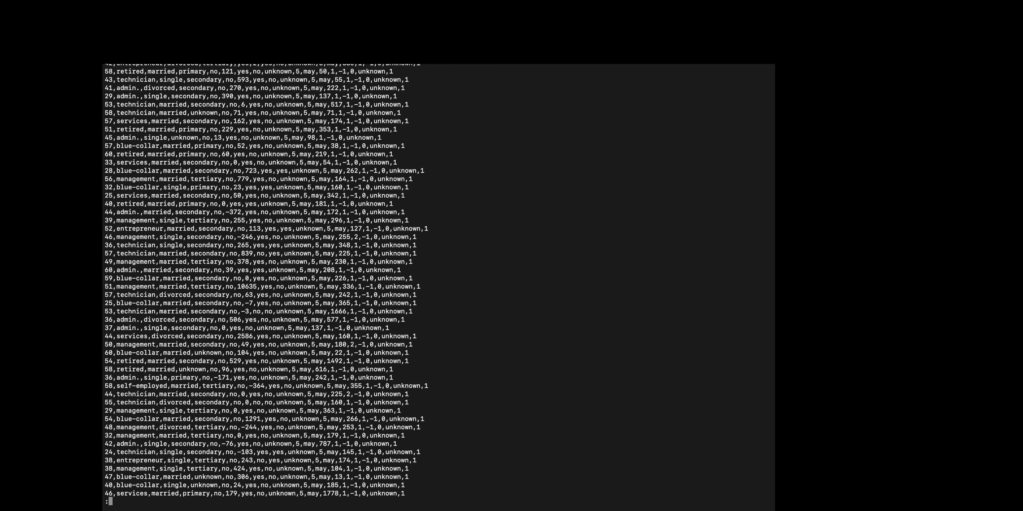
scroll(266, 281, up, 1)
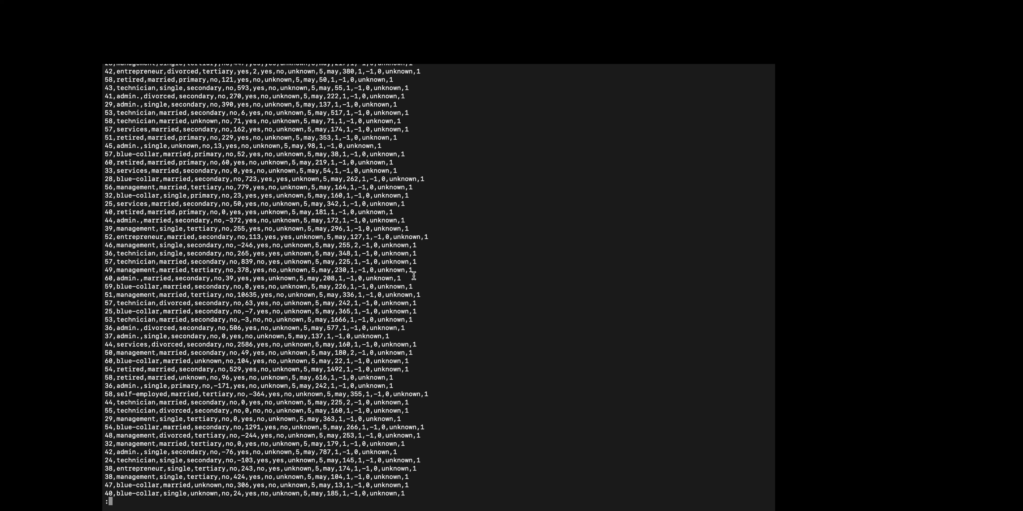
key(super+Tab)
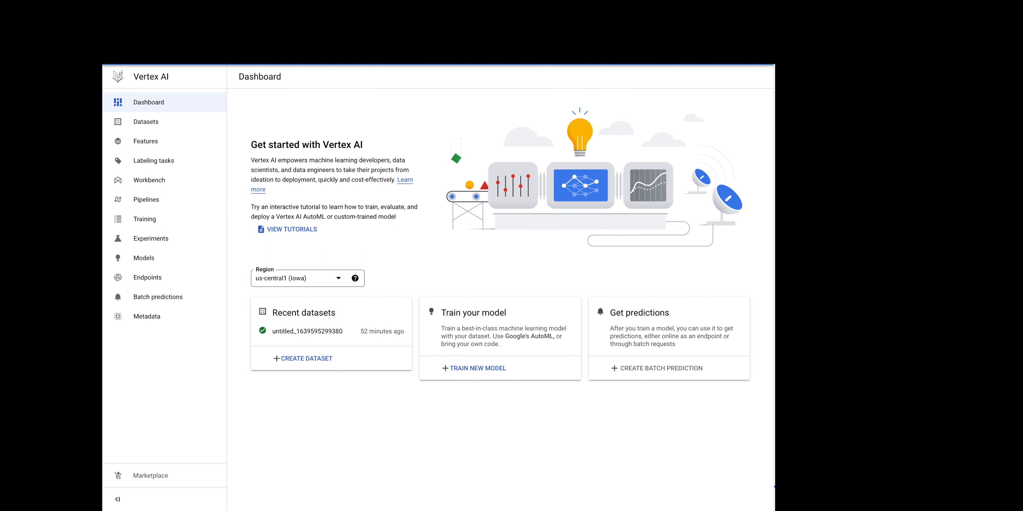
Step: Create a new Tabular dataset with the Regression/classification objective in region us-central1 (Iowa), keeping the default name
click(137, 126)
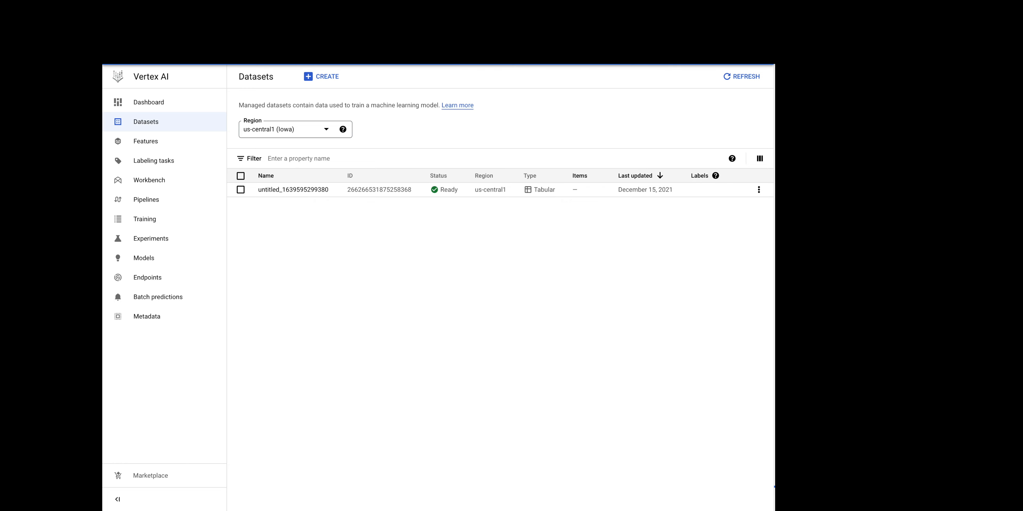
click(331, 78)
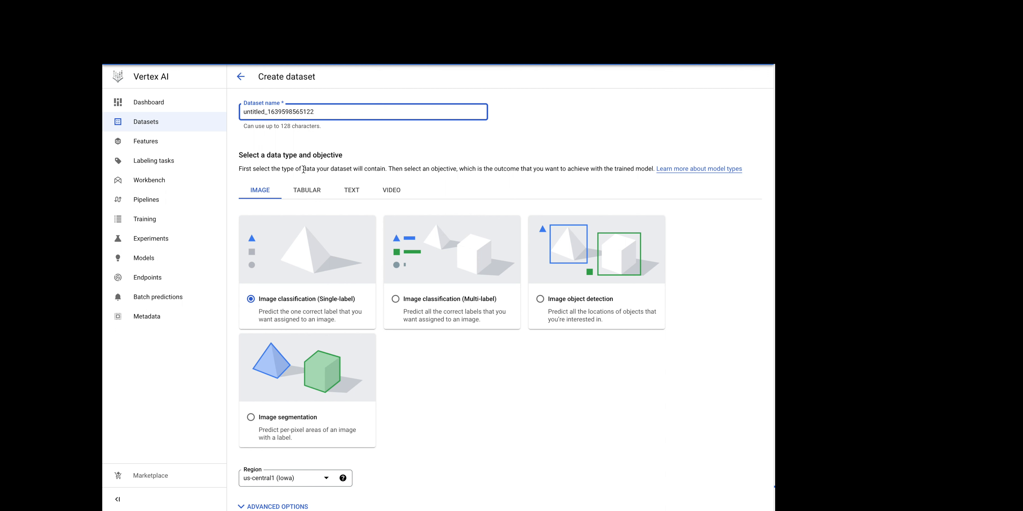
click(306, 195)
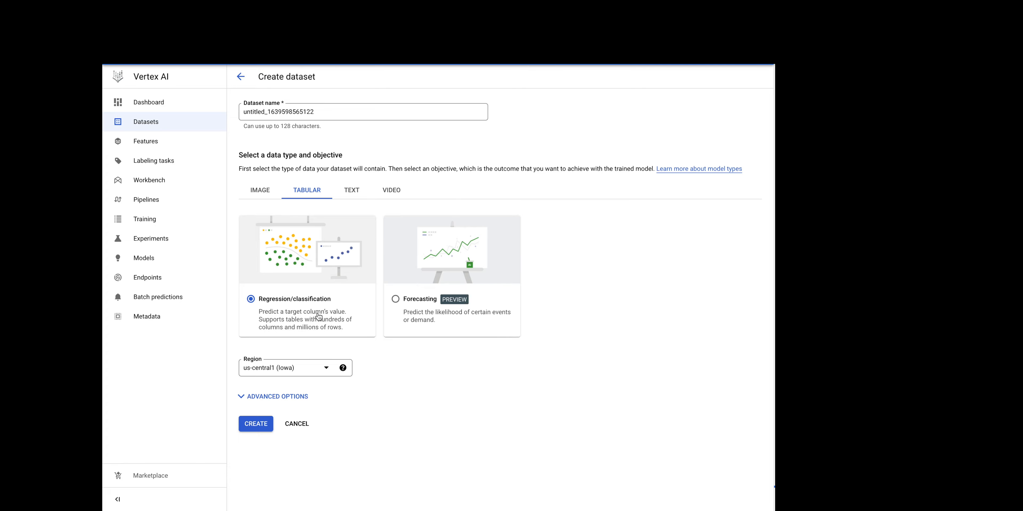
key(super+Tab)
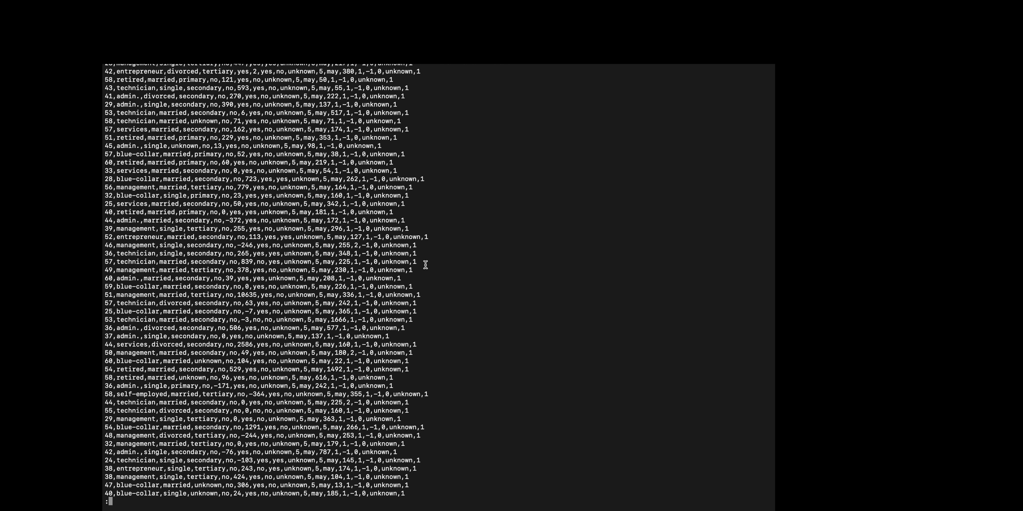
key(super+Tab)
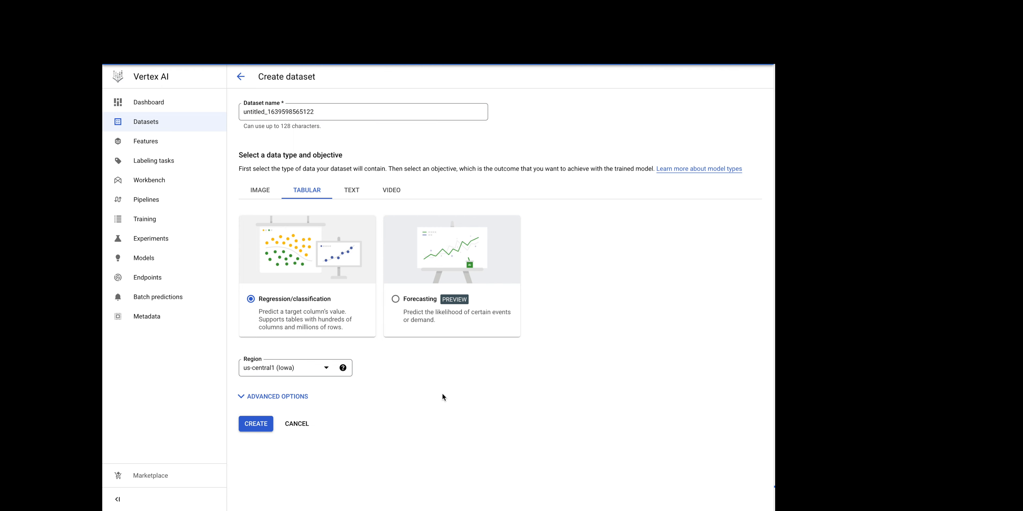
click(262, 429)
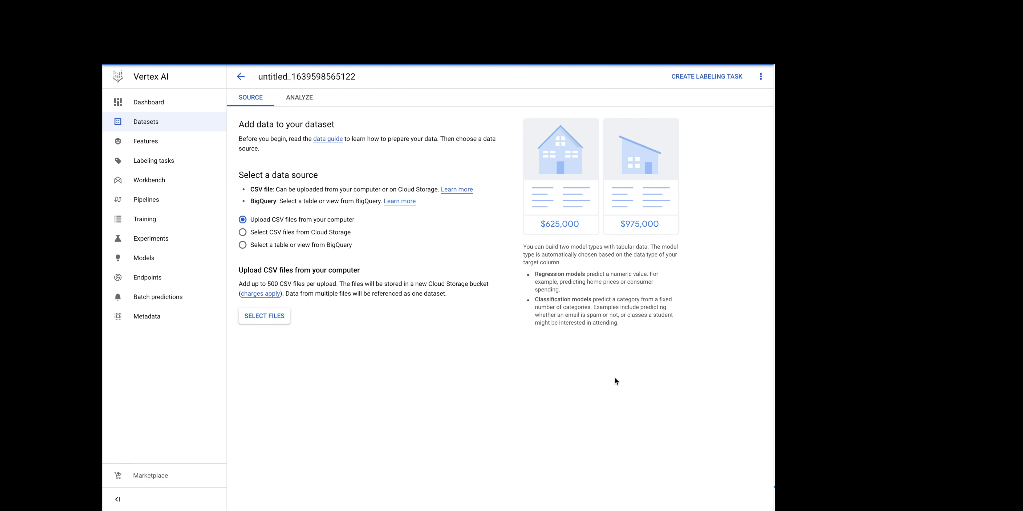
Step: Import the CSV from Cloud Storage path cloud-ml-tables-data/bank-marketing.csv as the dataset's source
click(282, 234)
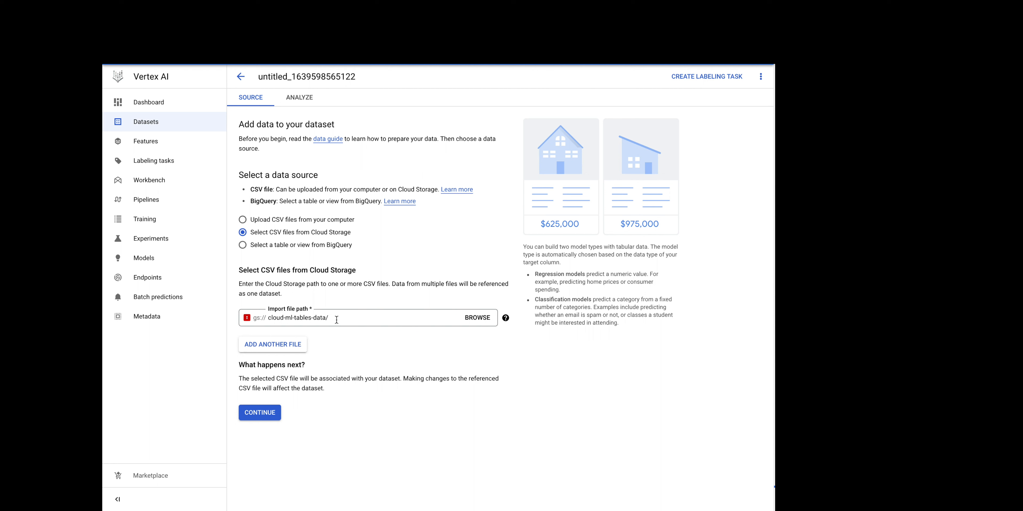
click(336, 319)
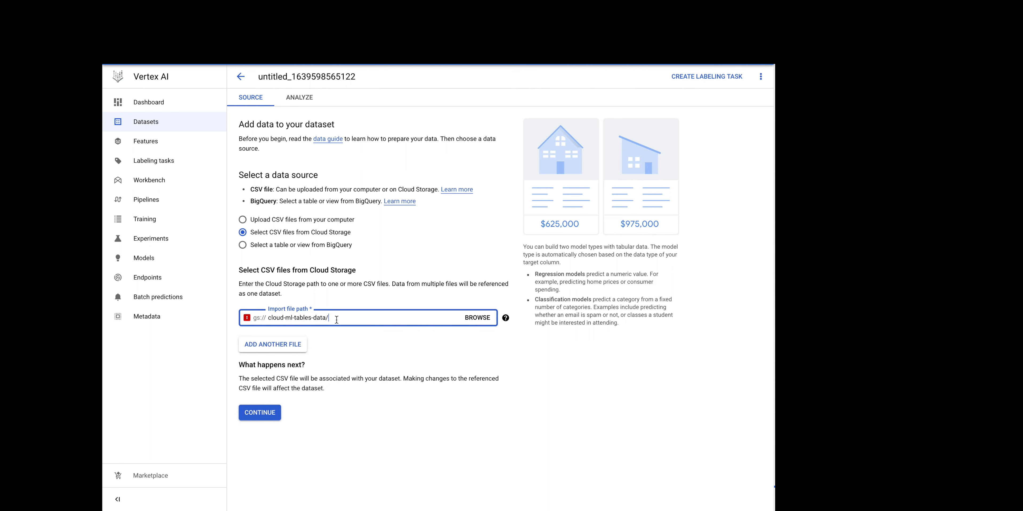
text(bank-marketing.csv)
click(259, 412)
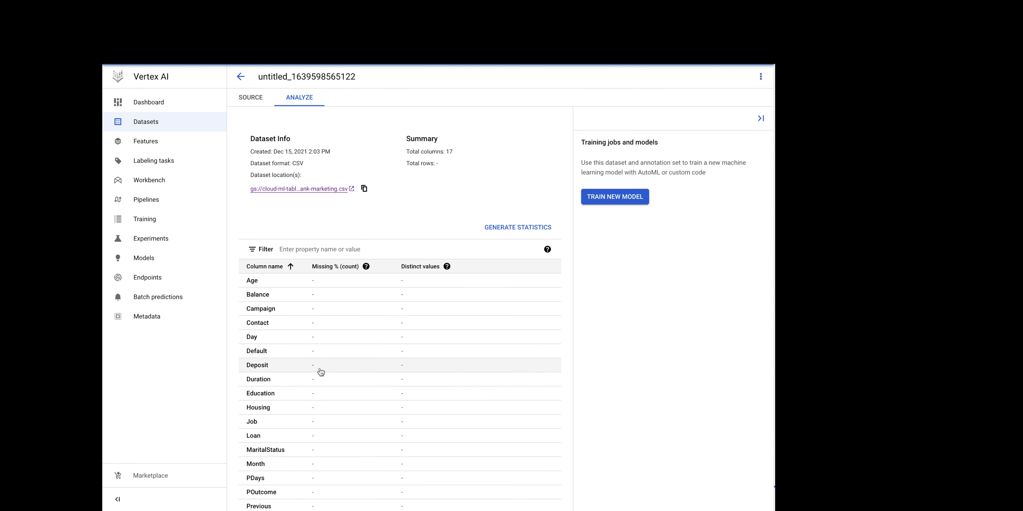
Step: Generate statistics for the dataset's columns
key(super+Tab)
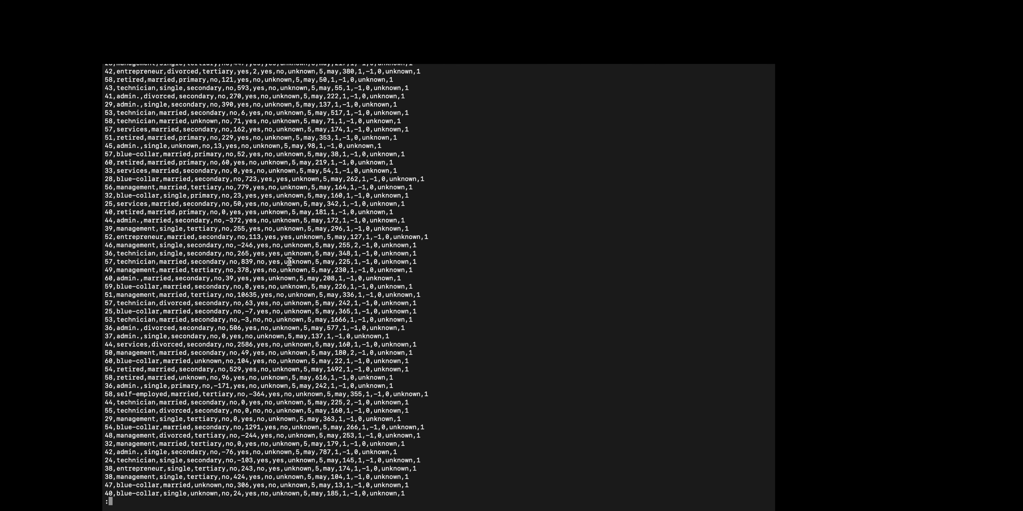
key(super+Tab)
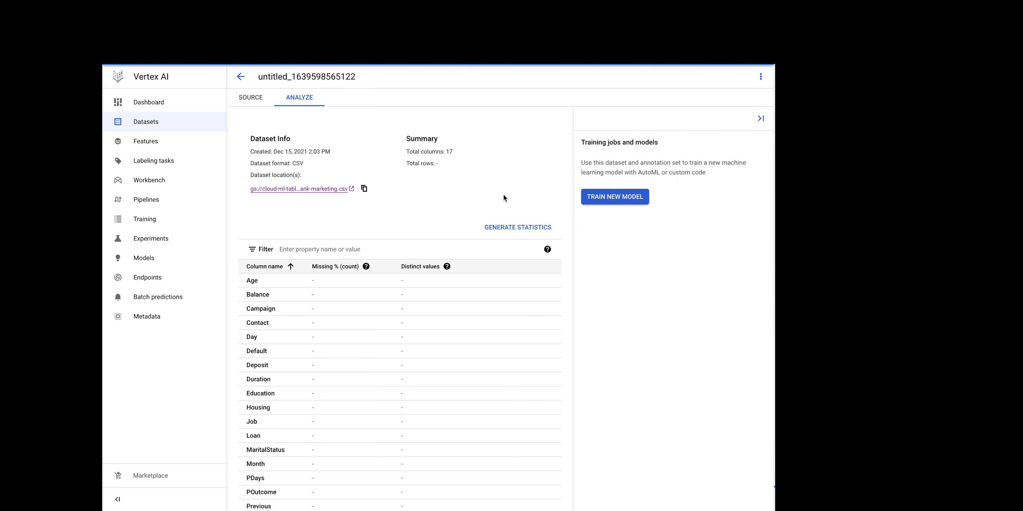
click(523, 229)
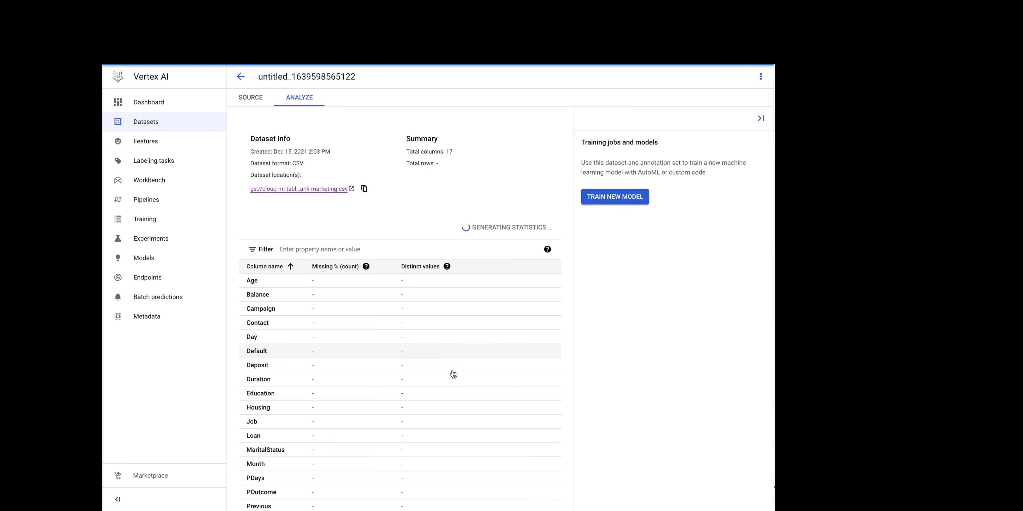
Step: Review the generated missing-value and distinct-value statistics for each column
scroll(451, 377, down, 1)
scroll(452, 382, up, 1)
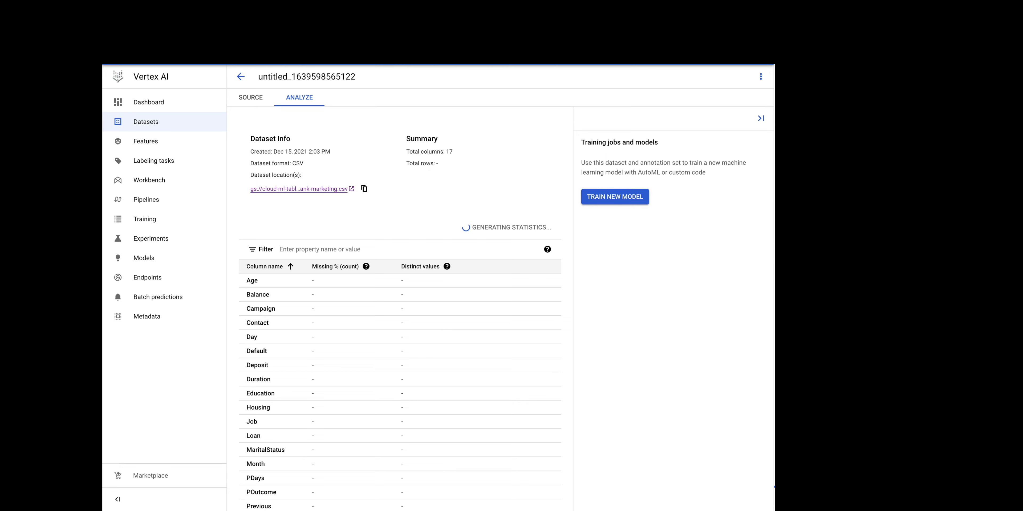
scroll(472, 228, down, 1)
scroll(474, 231, up, 1)
scroll(448, 224, down, 1)
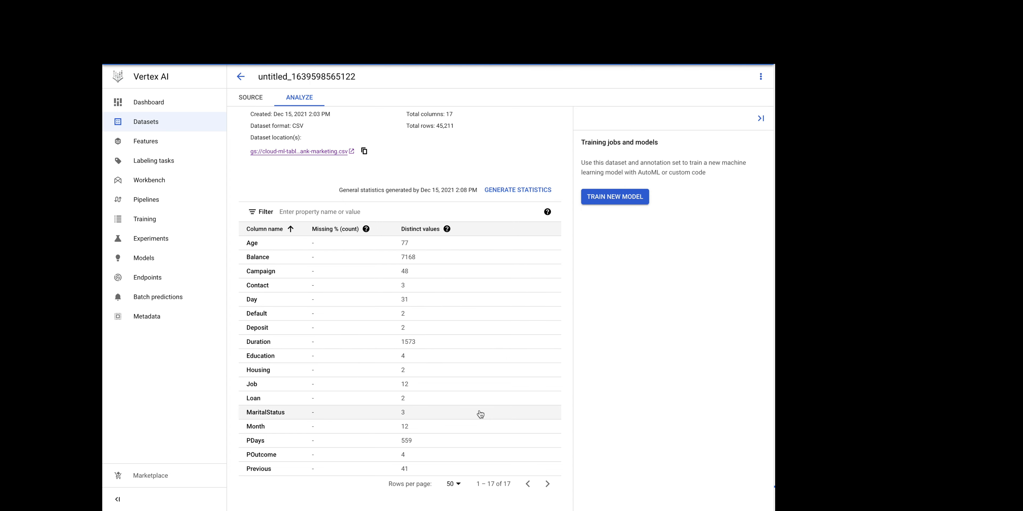
scroll(481, 414, down, 1)
scroll(481, 414, up, 1)
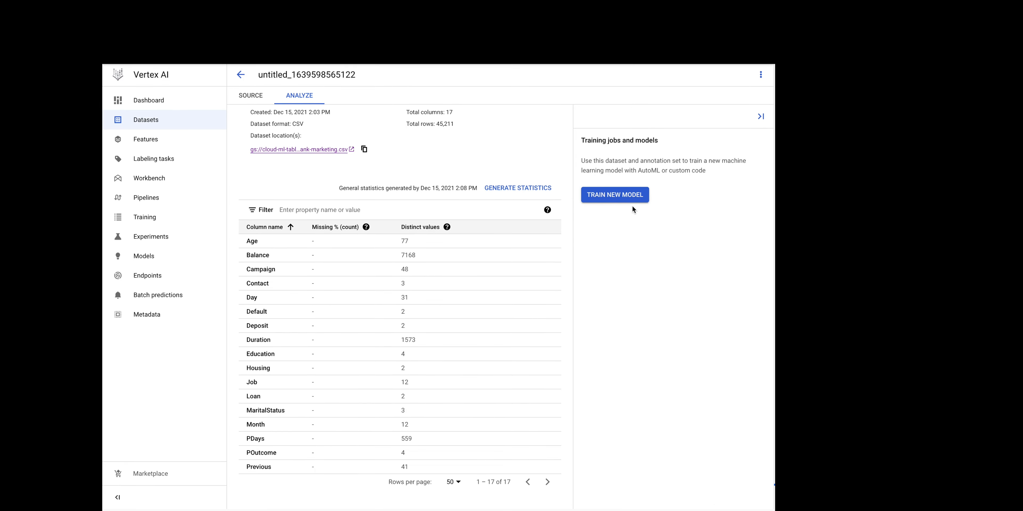
Step: Start training a new model with the Classification objective and AutoML method, and continue past the training method
click(630, 199)
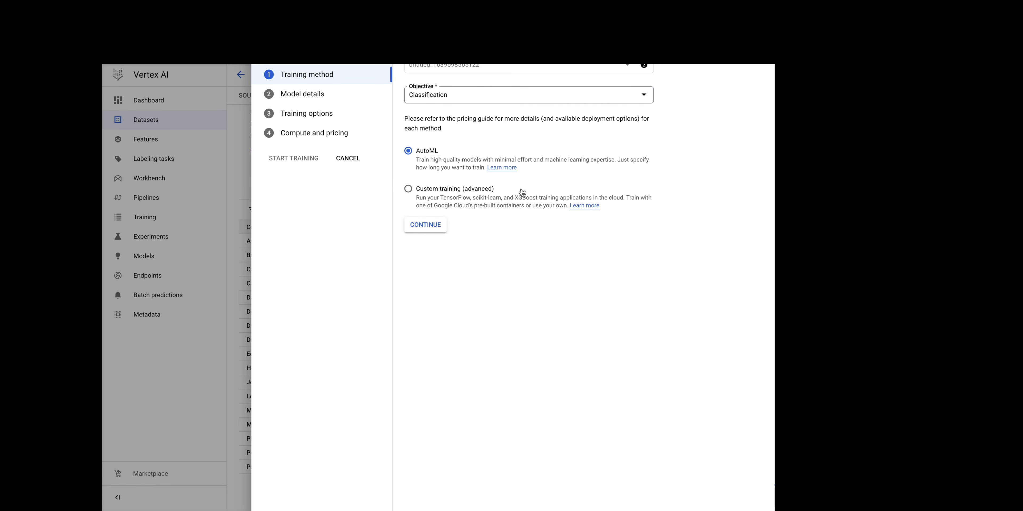
click(552, 100)
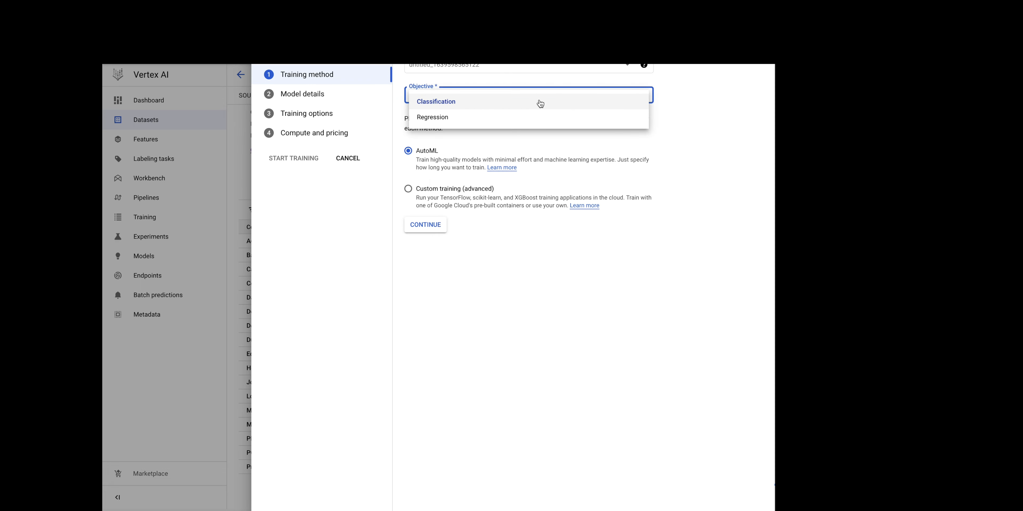
click(539, 102)
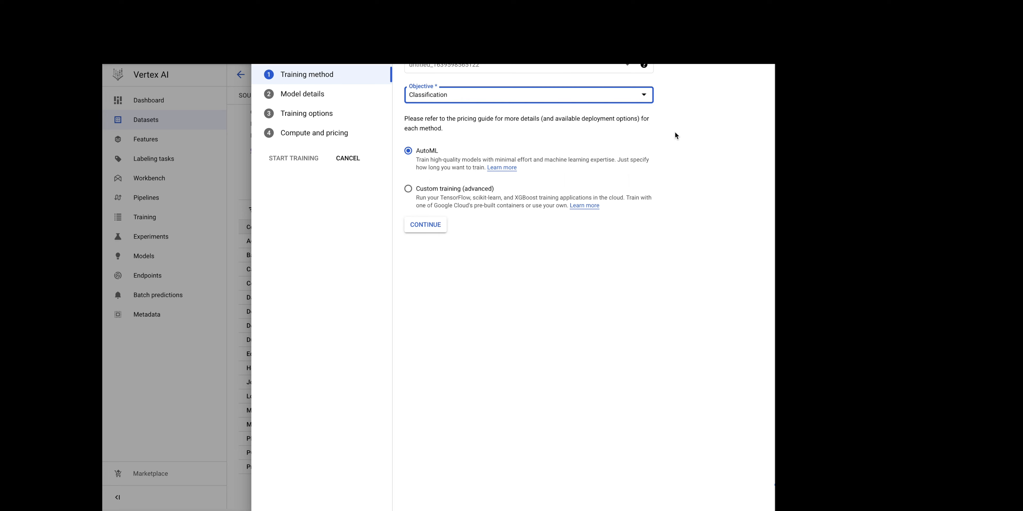
click(430, 225)
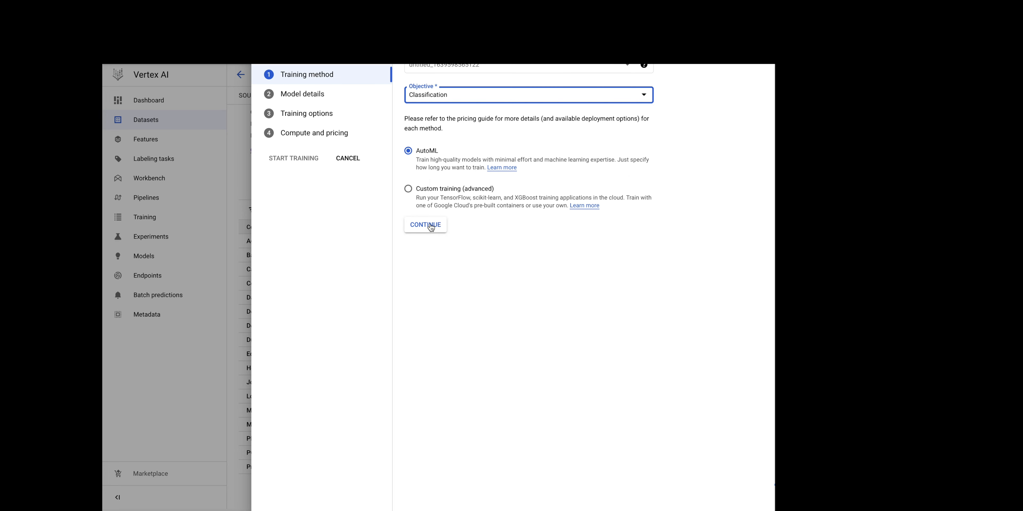